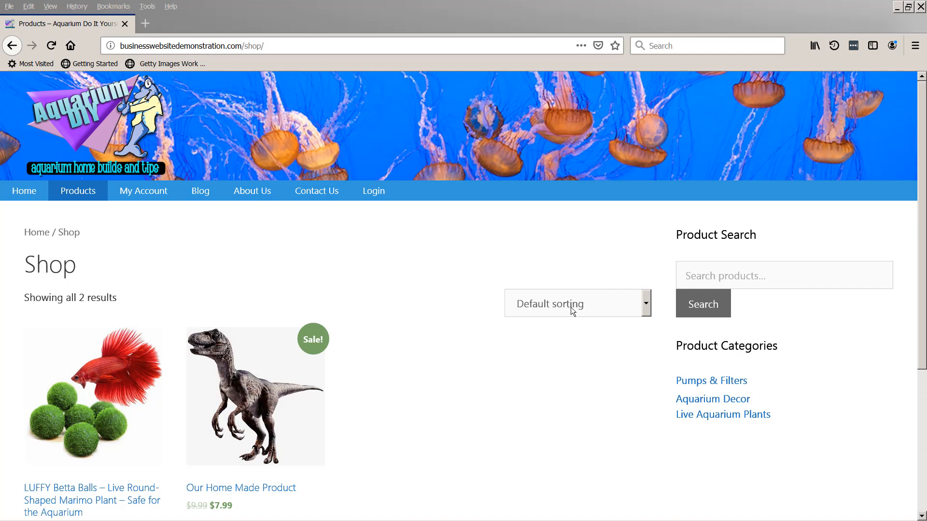
# Step: Review the sorting options on the shop page and the product search area beside the catalog
pyautogui.click(647, 302)
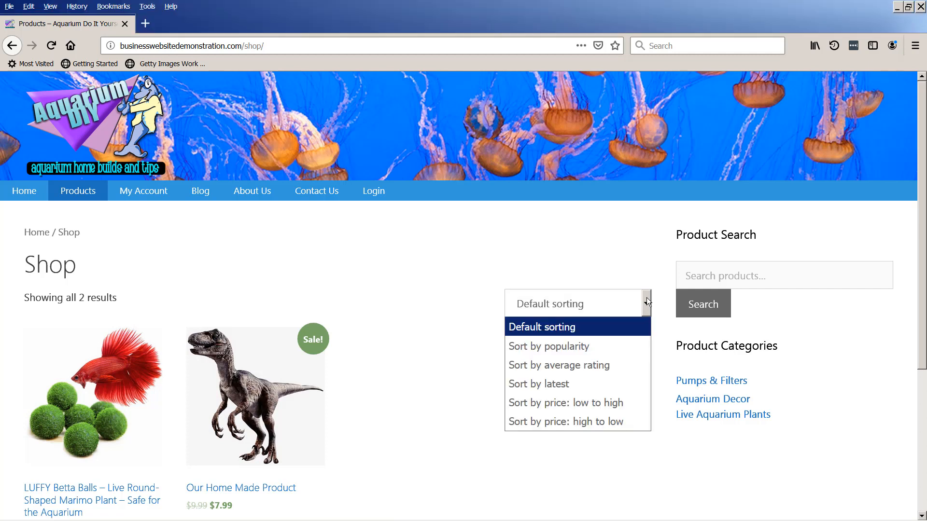
pyautogui.click(647, 301)
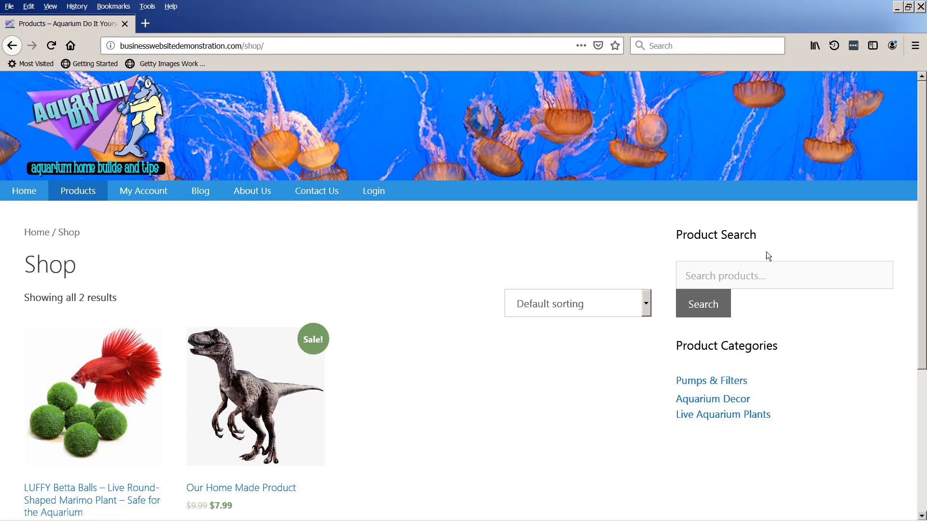
pyautogui.moveTo(664, 228); pyautogui.dragTo(749, 318)
pyautogui.click(747, 308)
pyautogui.moveTo(685, 254); pyautogui.dragTo(670, 248)
pyautogui.click(778, 325)
# Step: Switch to Chrome's WordPress admin and open the WooCommerce Product Catalog settings in the Customizer
pyautogui.hotkey('alt', 'Tab')
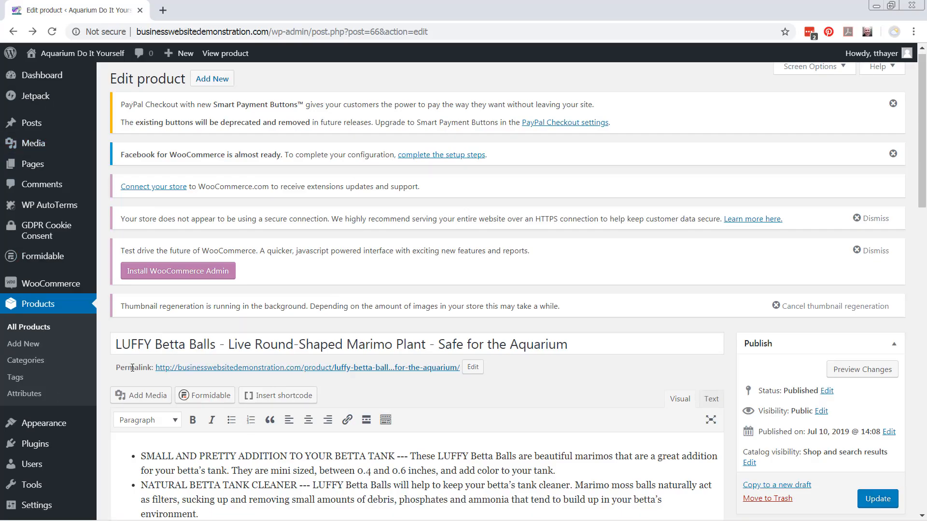
pyautogui.moveTo(34, 286)
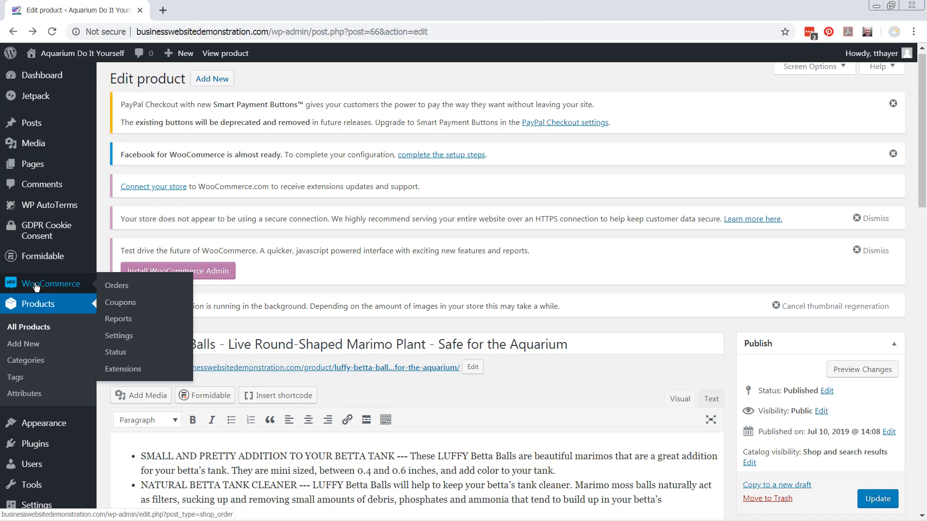
pyautogui.moveTo(60, 429)
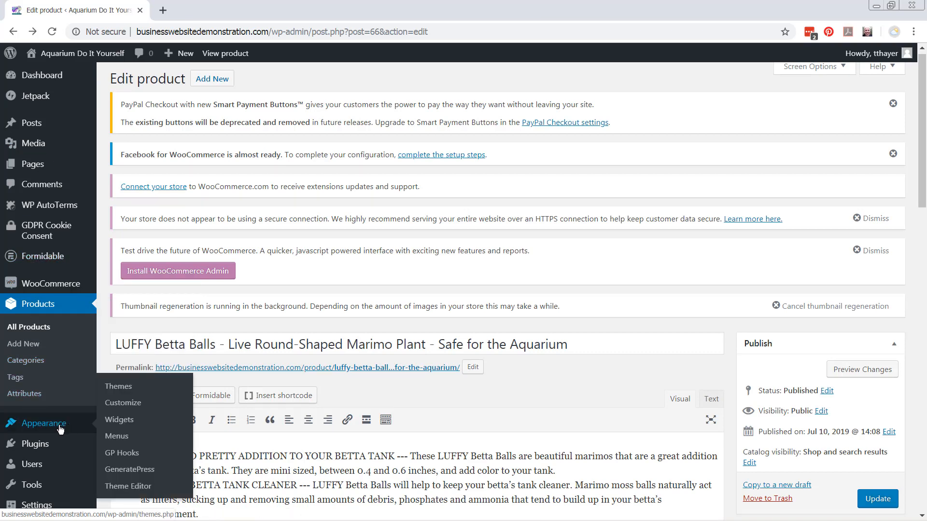
pyautogui.click(130, 405)
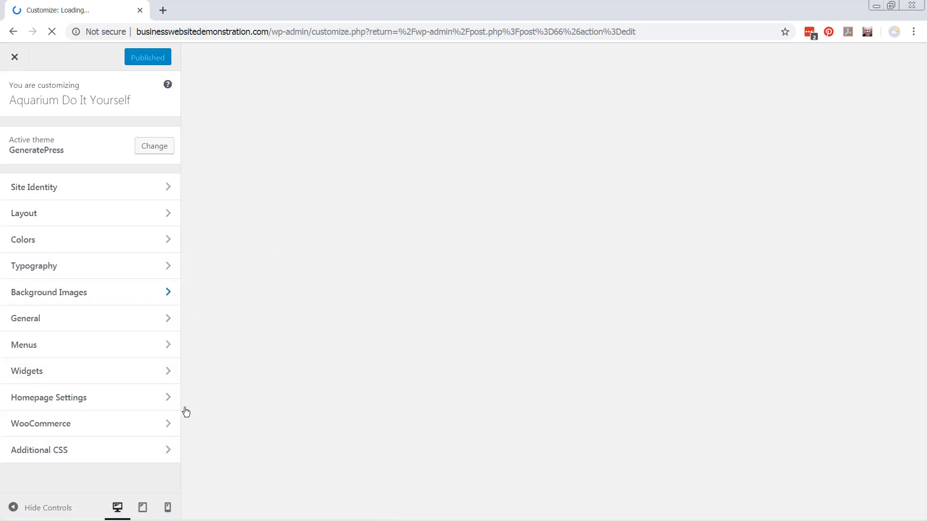
pyautogui.click(53, 429)
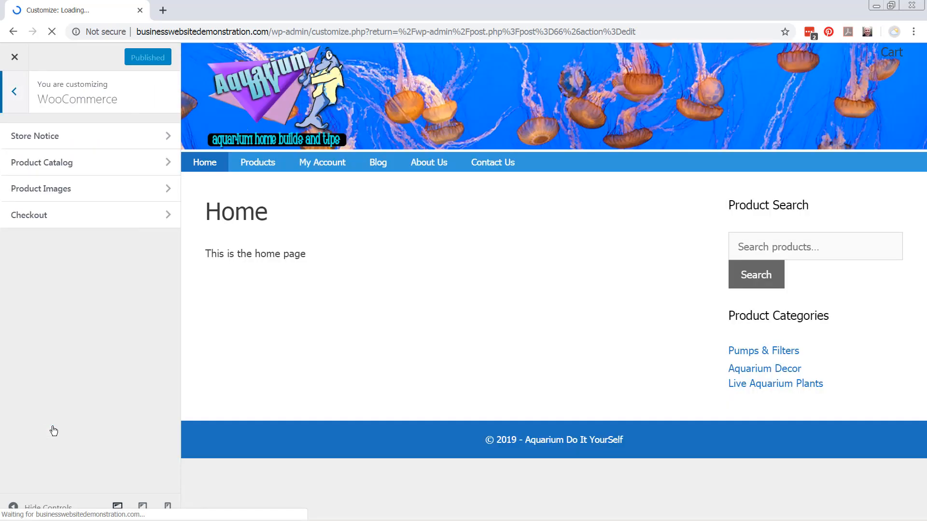
pyautogui.click(117, 165)
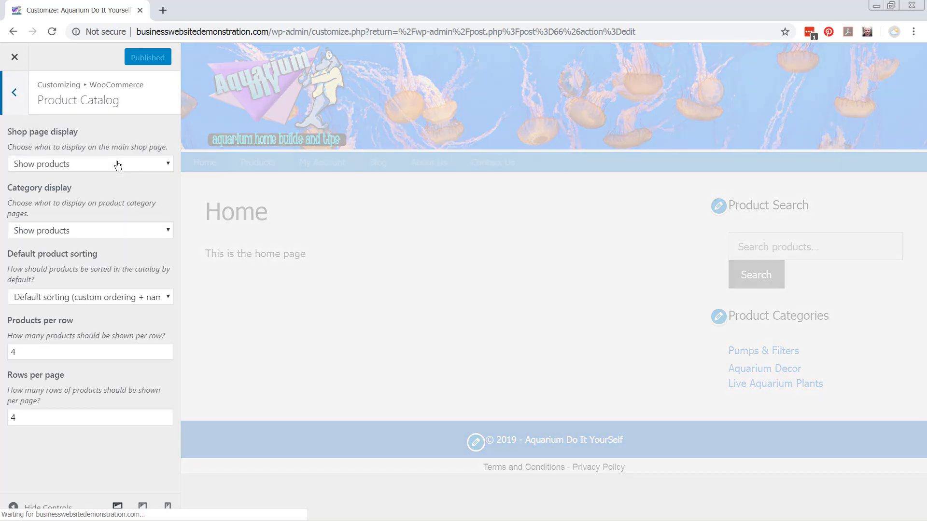
# Step: Preview the shop page display as Show categories & products, then set it back to Show products
pyautogui.click(78, 166)
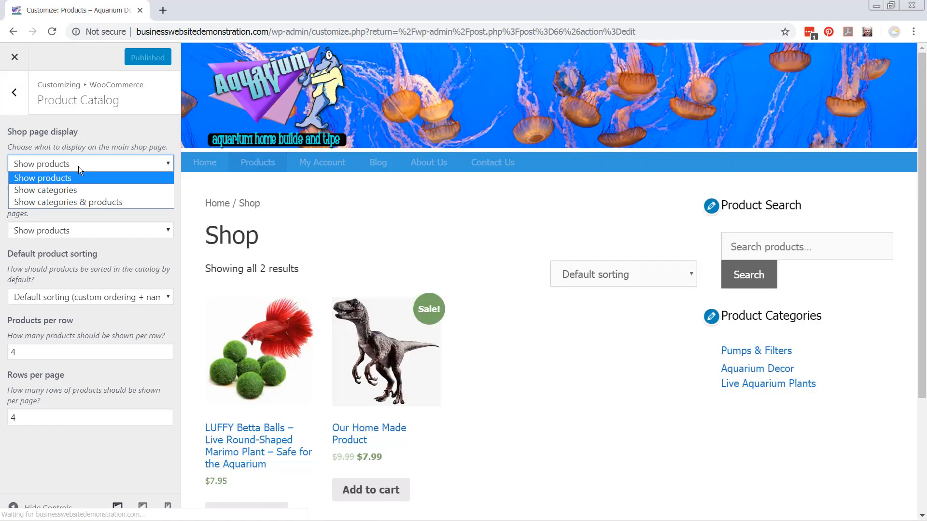
pyautogui.click(79, 166)
pyautogui.click(78, 166)
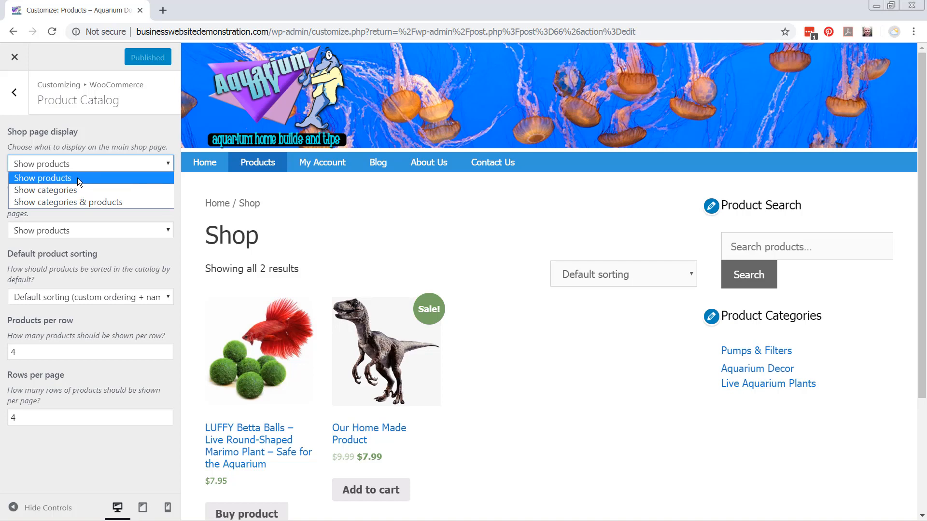
pyautogui.click(84, 202)
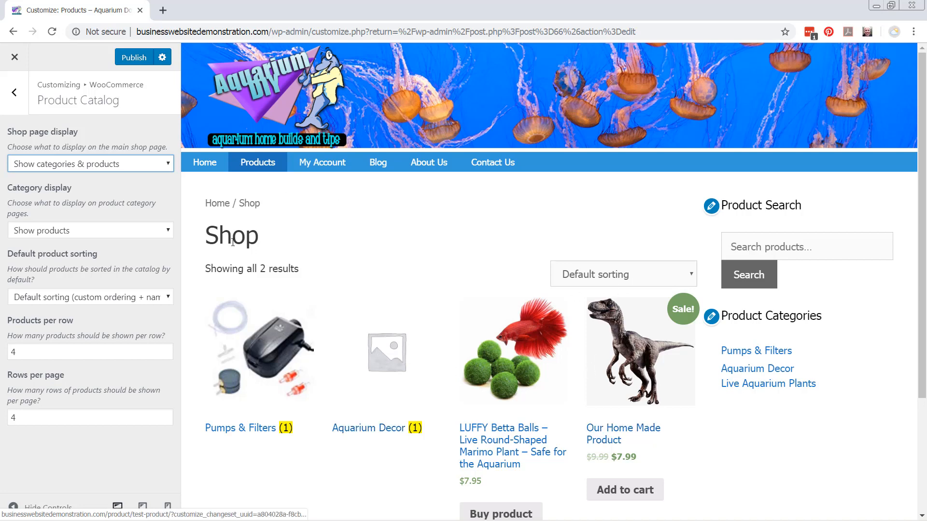
pyautogui.click(123, 164)
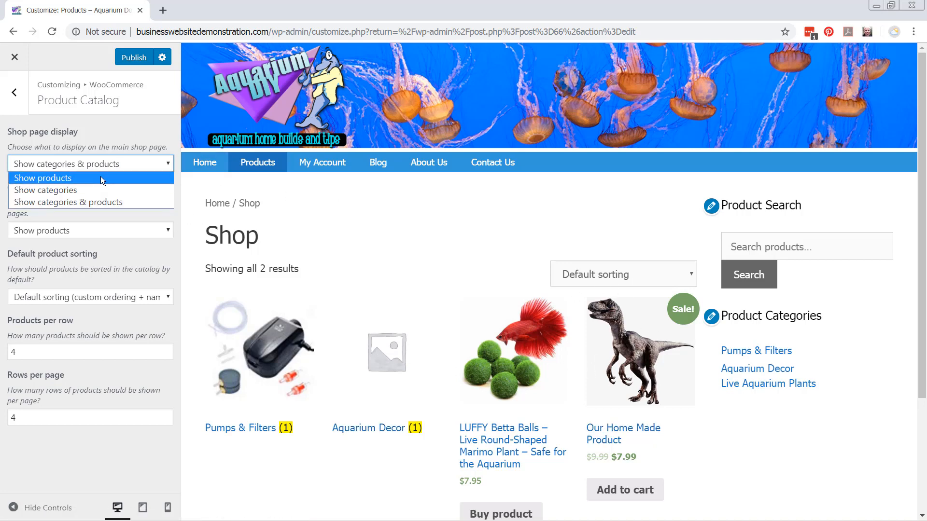
pyautogui.click(100, 177)
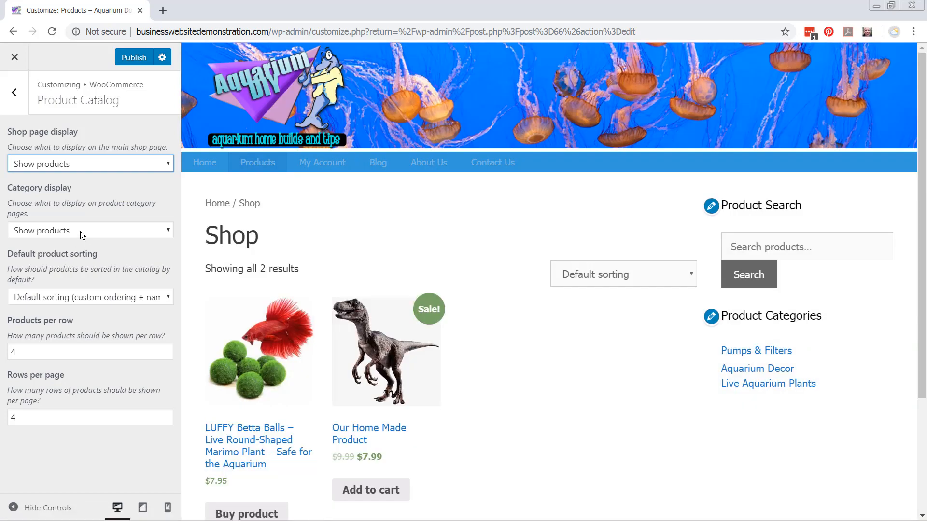
# Step: Check the category display options and set the default product sorting to Sort by most recent
pyautogui.click(80, 231)
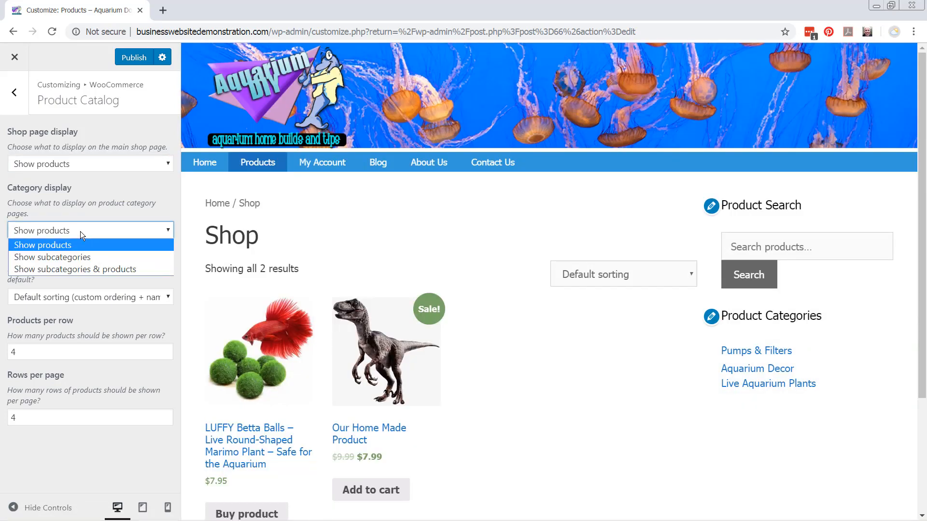
pyautogui.click(81, 230)
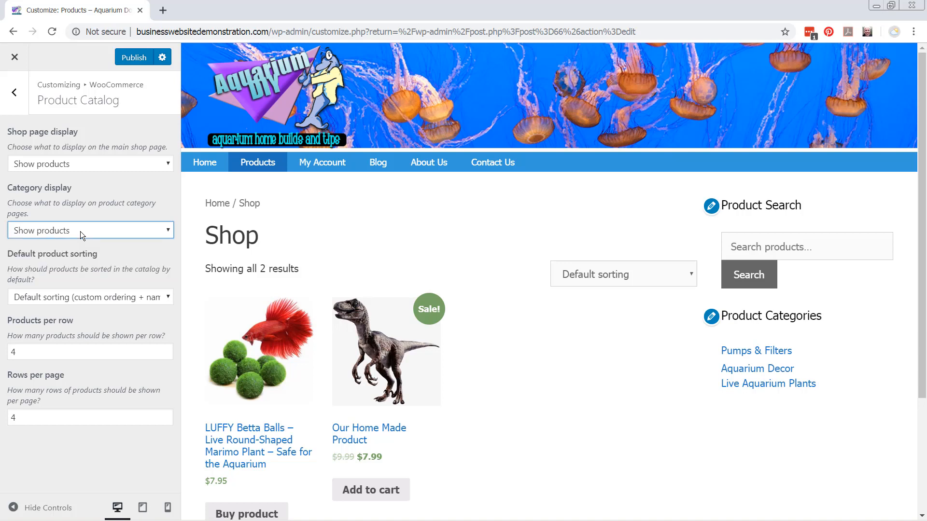
pyautogui.click(56, 297)
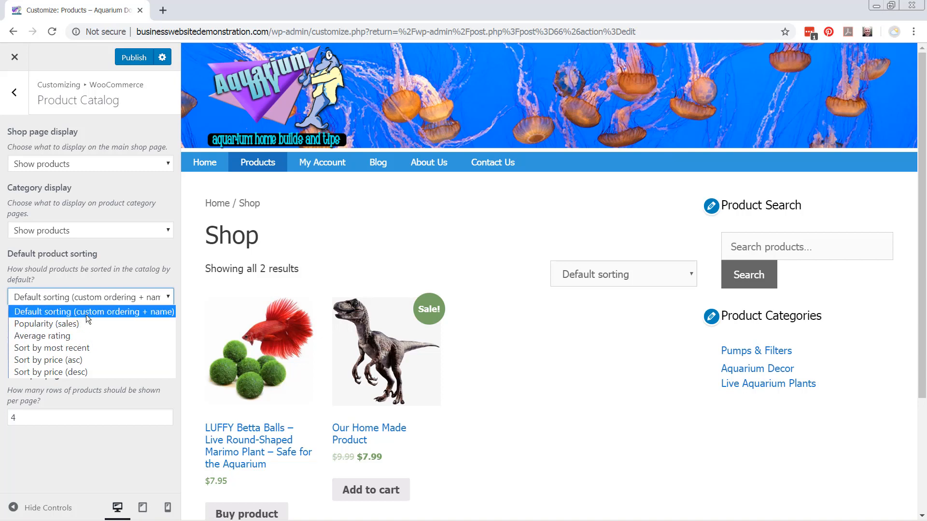
pyautogui.click(59, 348)
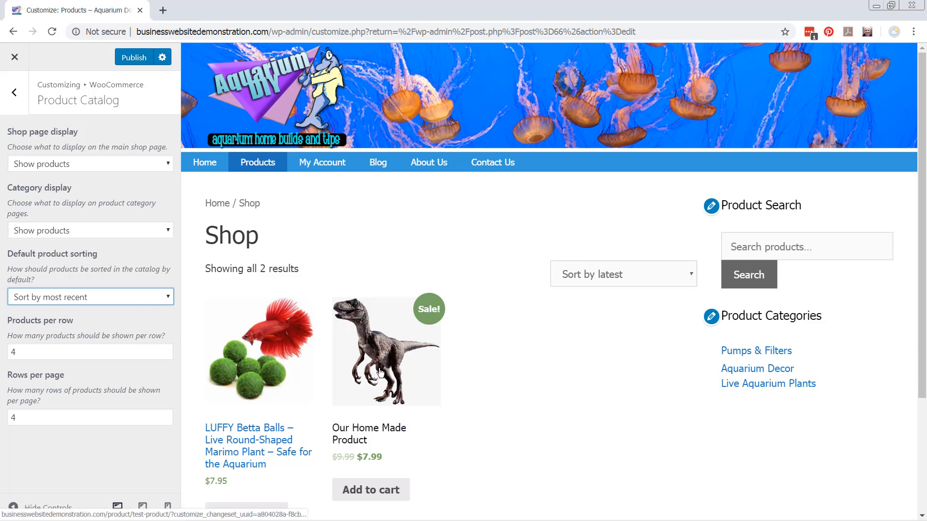
# Step: Preview the catalog with 1 and 2 products per row, then return the products per row to 4
pyautogui.doubleClick(19, 352)
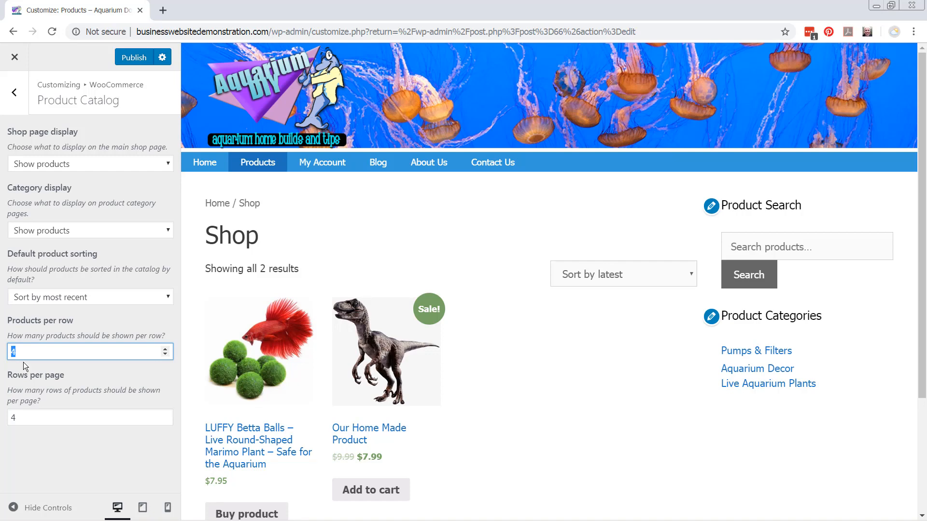
pyautogui.write('1')
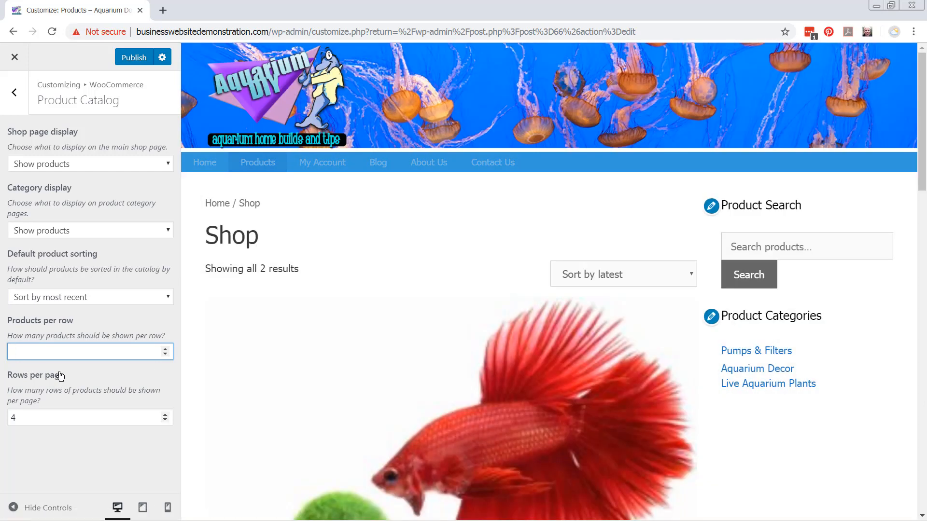
pyautogui.press('BackSpace')
pyautogui.write('2')
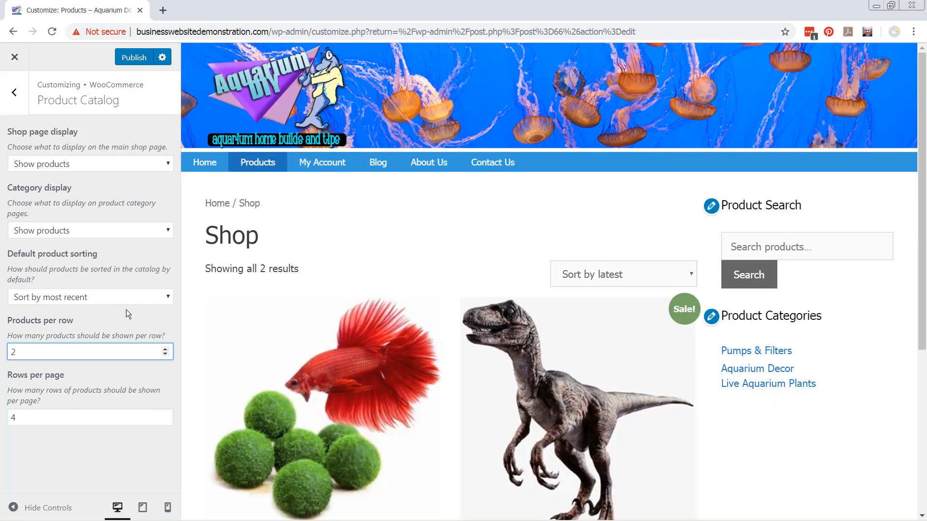
pyautogui.press('BackSpace')
pyautogui.write('1')
pyautogui.scroll(-4, 293, 356)
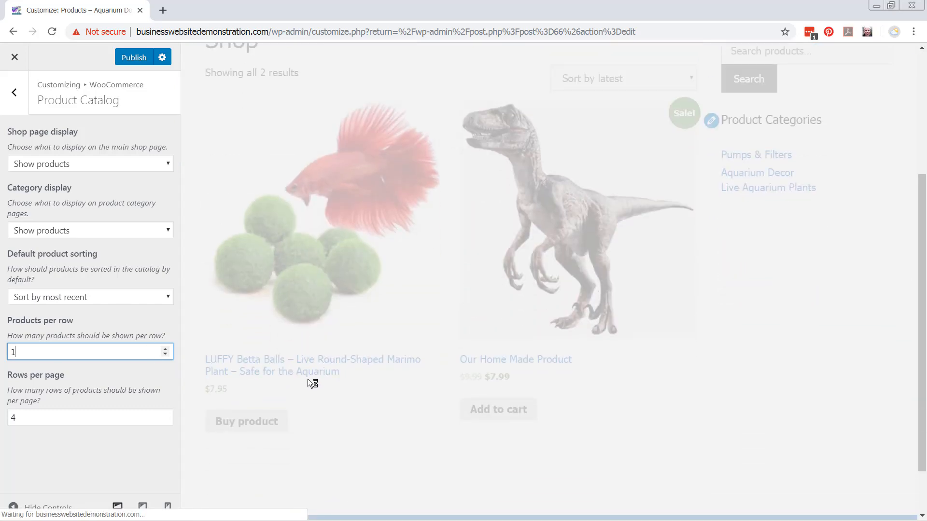
pyautogui.scroll(4, 308, 378)
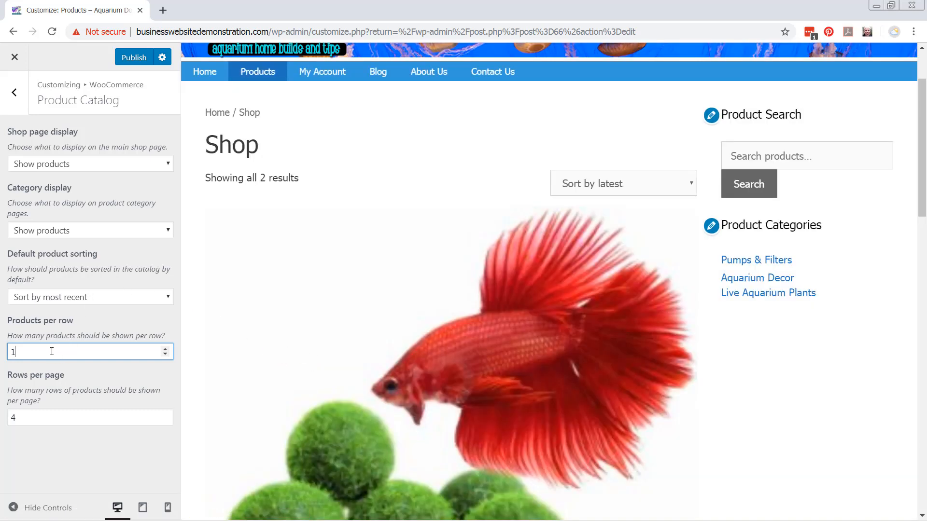
pyautogui.press('BackSpace')
pyautogui.write('4')
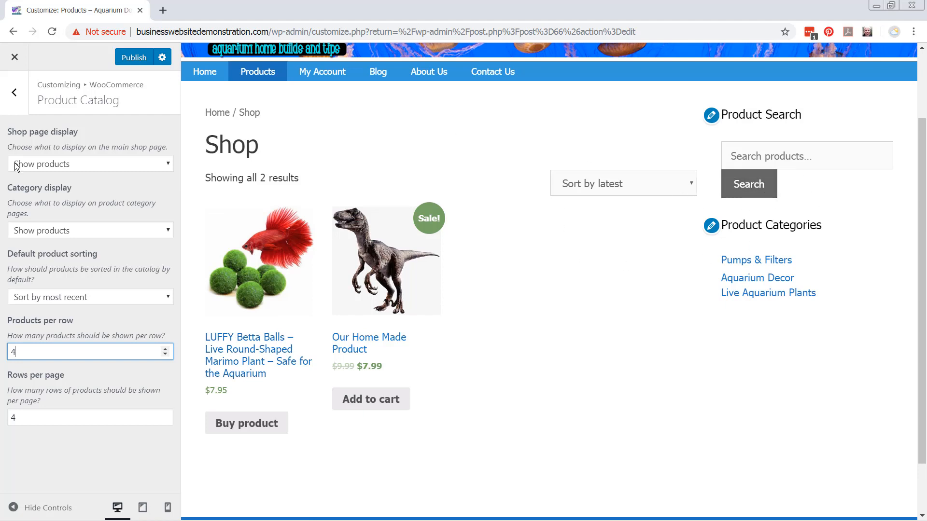
# Step: Set the theme's button background colour to blue #1e72bd and publish the customizations
pyautogui.click(12, 93)
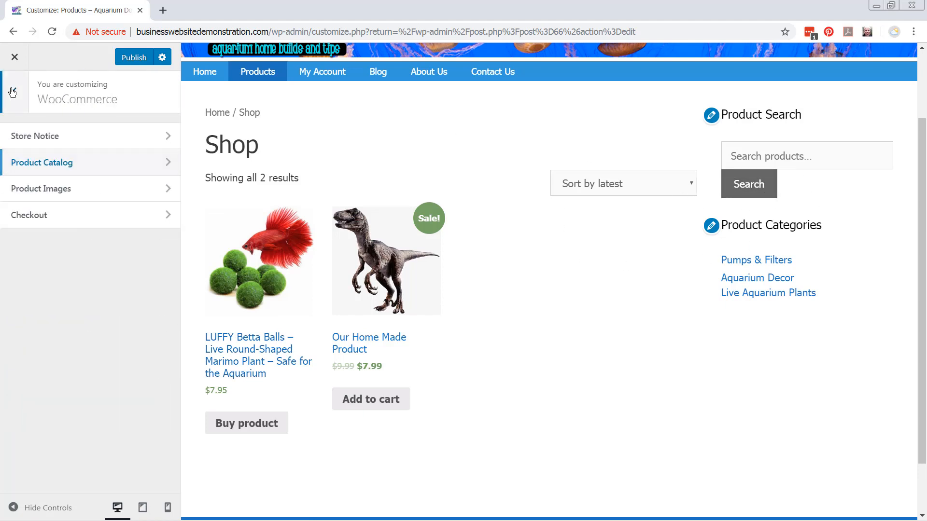
pyautogui.click(12, 89)
pyautogui.click(99, 241)
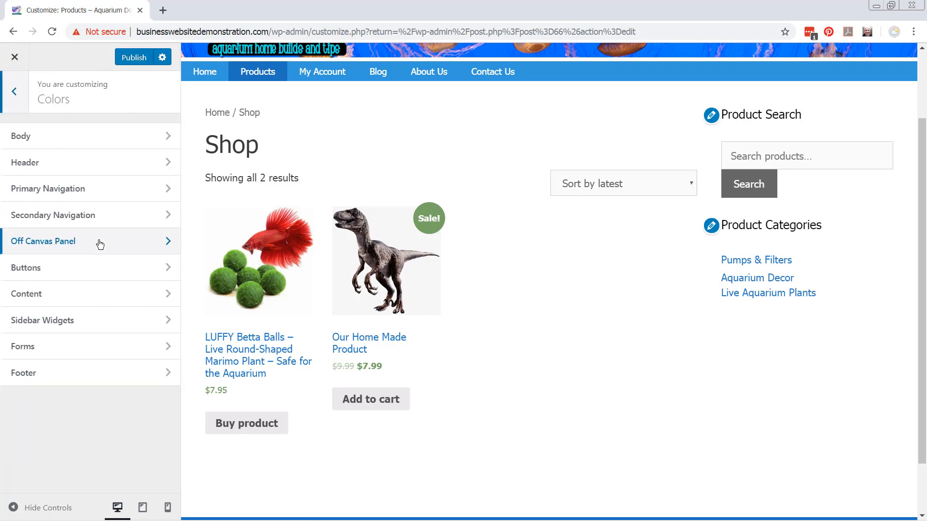
pyautogui.click(100, 269)
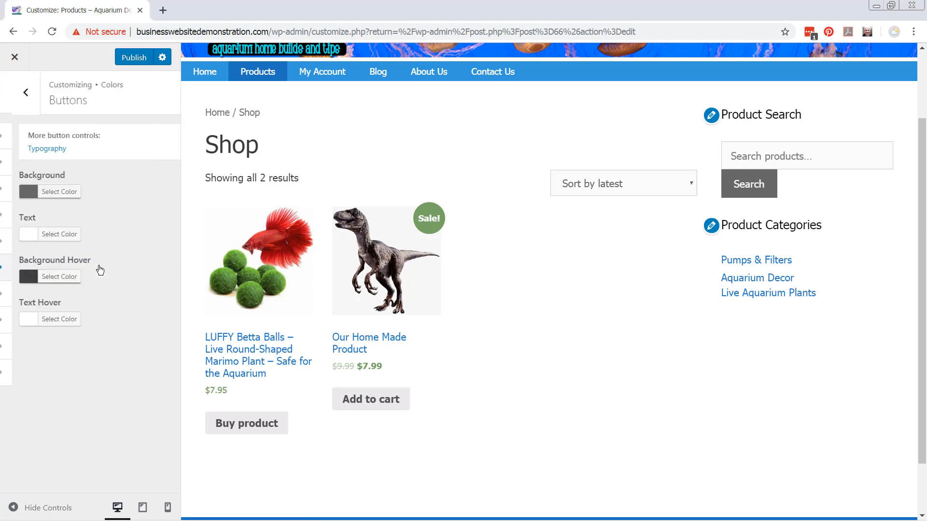
pyautogui.click(48, 193)
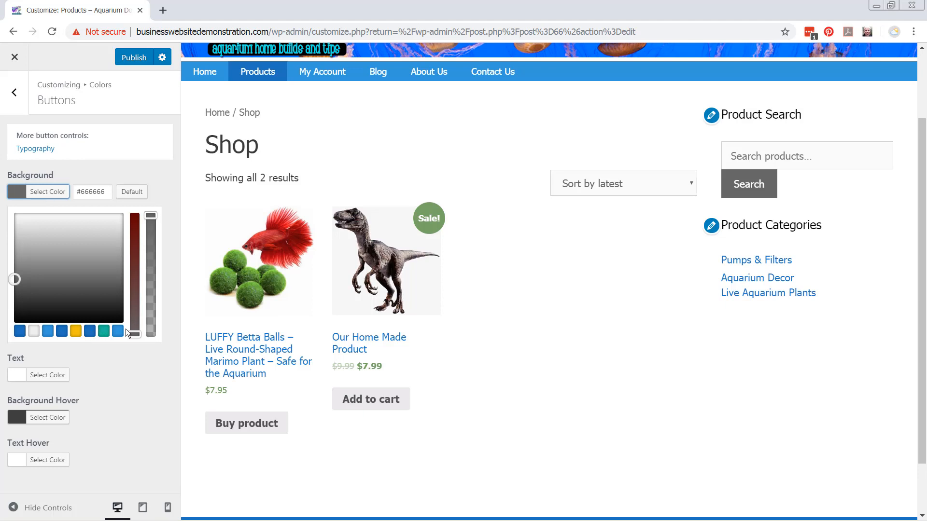
pyautogui.click(88, 332)
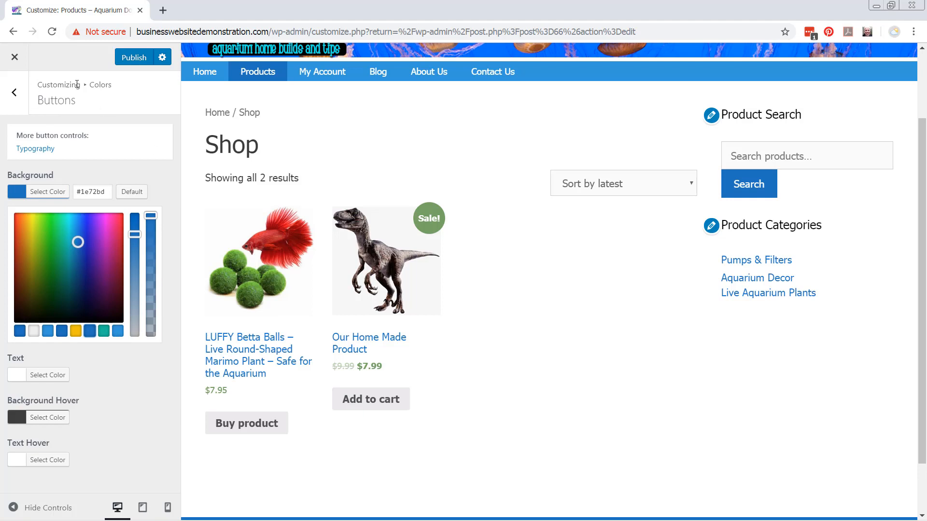
pyautogui.click(135, 60)
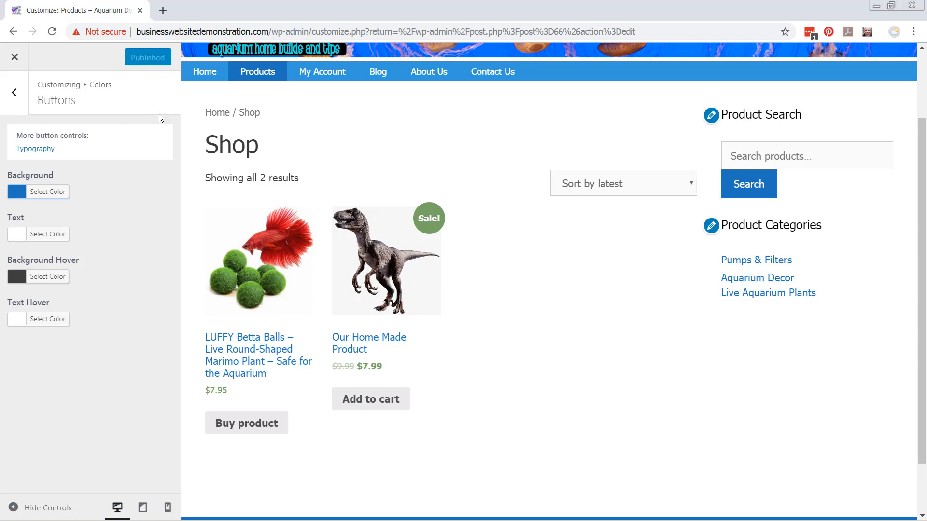
# Step: Reload the shop page in Firefox and inspect the sorting dropdown, selecting its woocommerce-ordering form element
pyautogui.hotkey('alt', 'Tab')
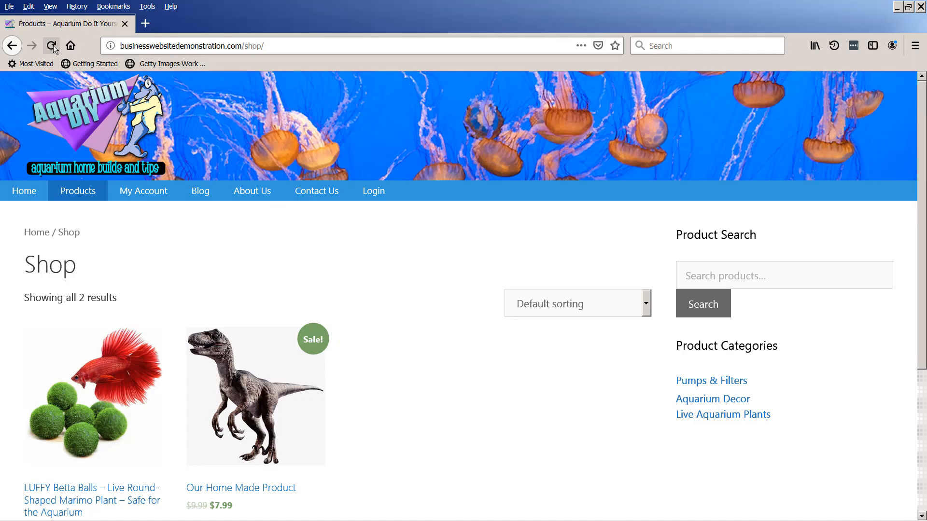
pyautogui.click(51, 46)
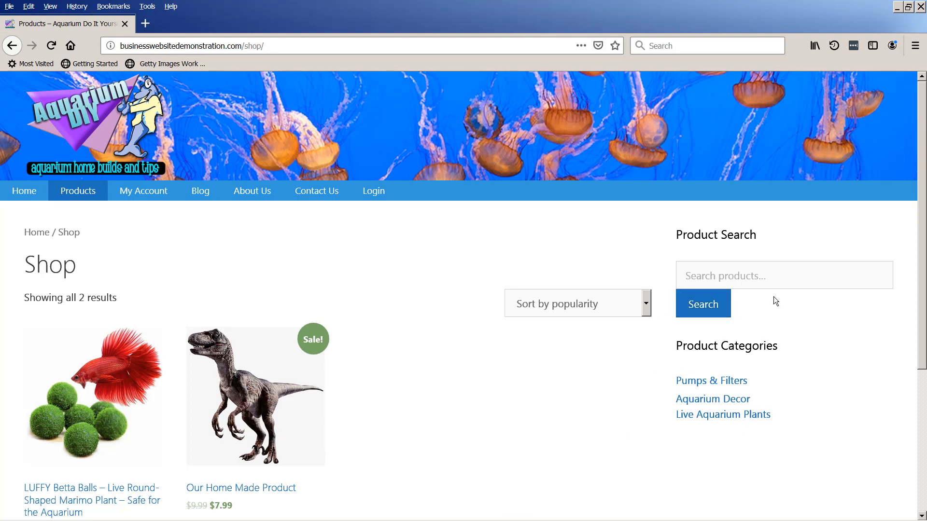
pyautogui.rightClick(555, 309)
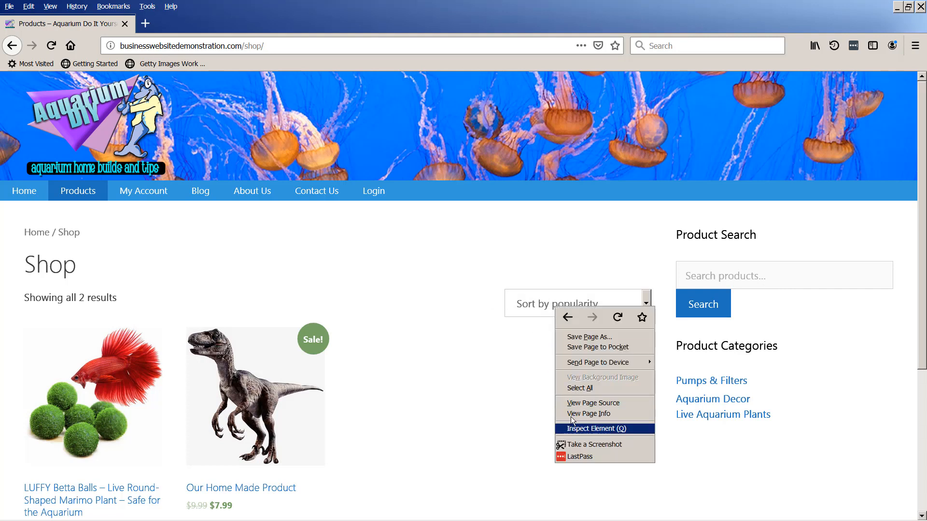
pyautogui.rightClick(515, 305)
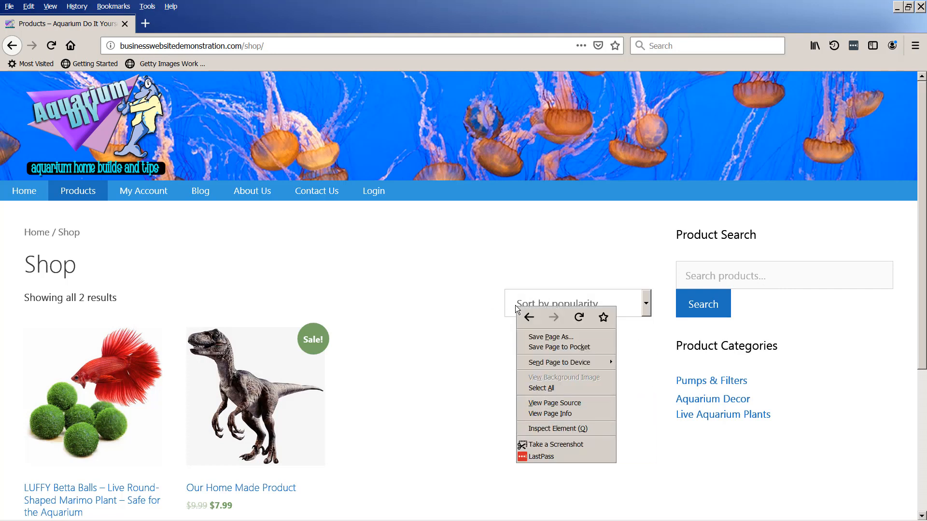
pyautogui.click(550, 429)
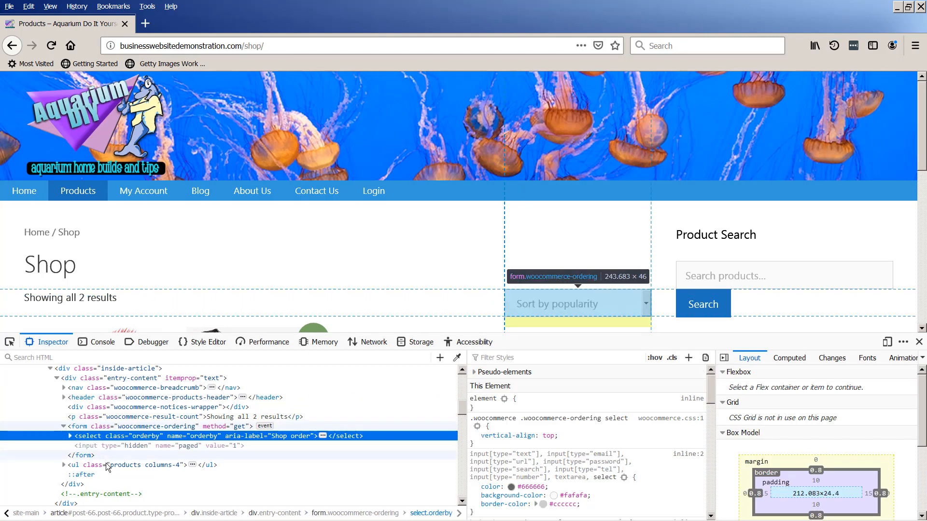
pyautogui.click(100, 427)
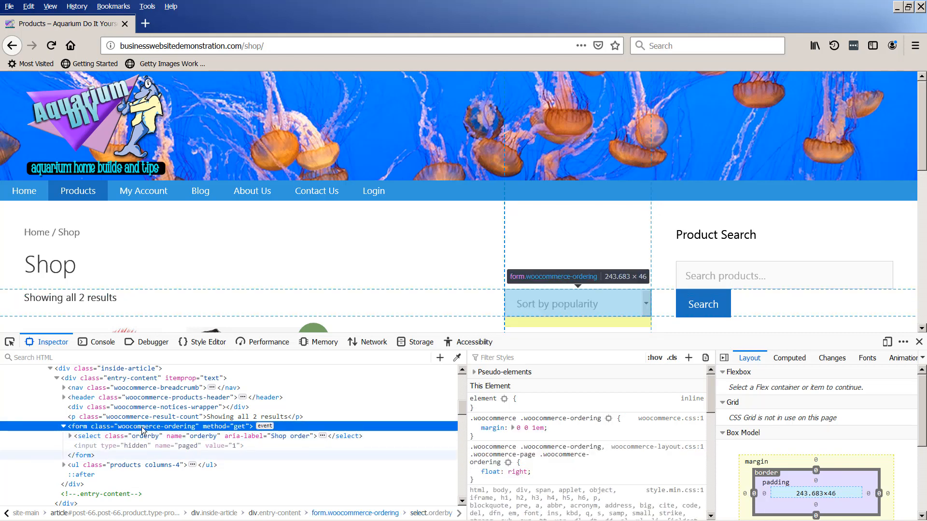
# Step: Copy the class name woocommerce-ordering from the sorting form element and close the developer tools
pyautogui.doubleClick(143, 427)
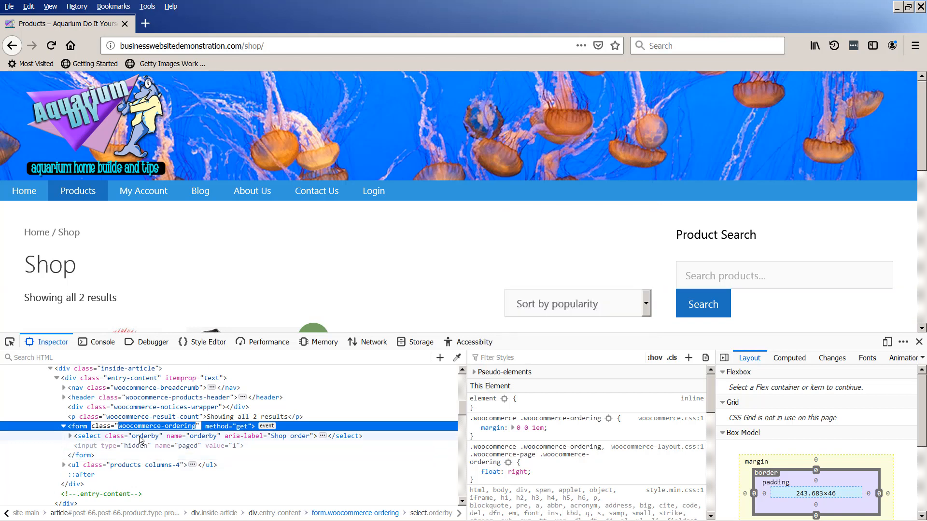
pyautogui.press('Escape')
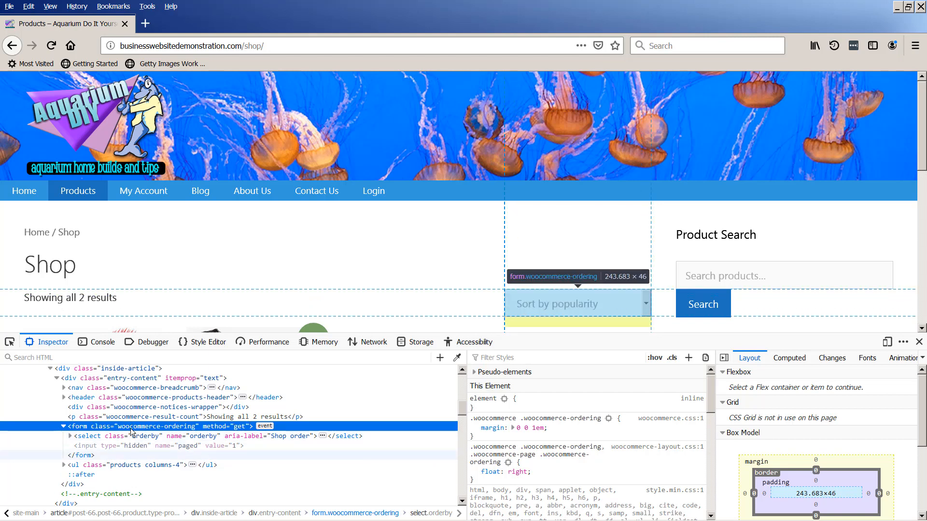
pyautogui.doubleClick(132, 428)
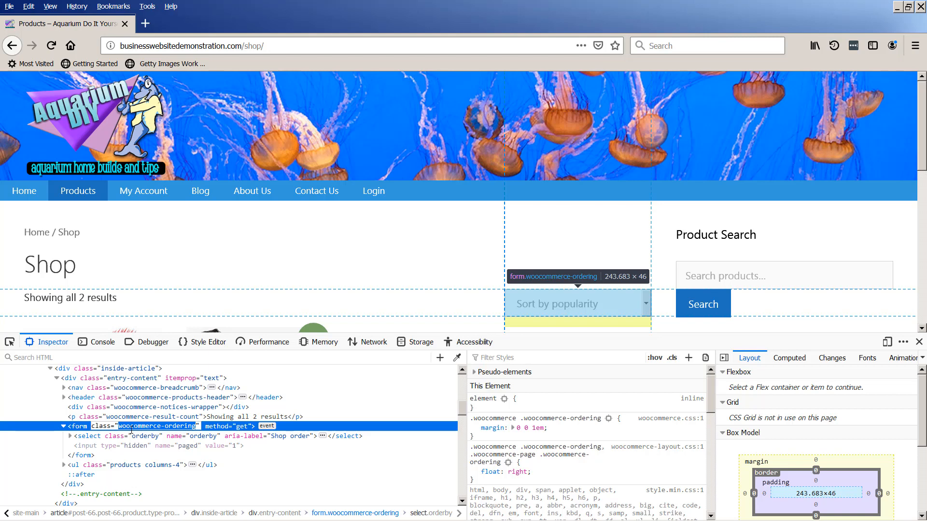
pyautogui.rightClick(132, 430)
pyautogui.click(147, 458)
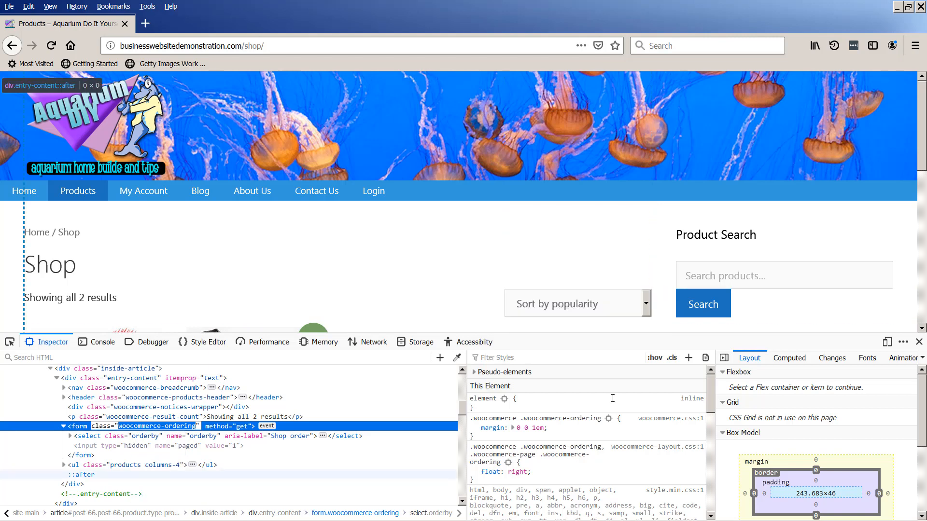
pyautogui.click(919, 342)
# Step: Switch to the theme customizer in Chrome, leave the button colour settings and open Additional CSS
pyautogui.hotkey('alt', 'Tab')
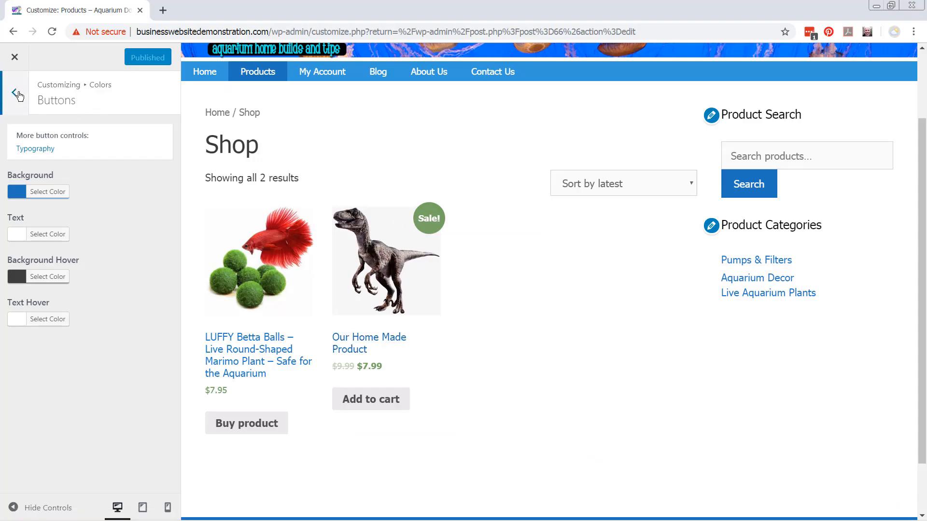
pyautogui.click(18, 95)
pyautogui.click(17, 95)
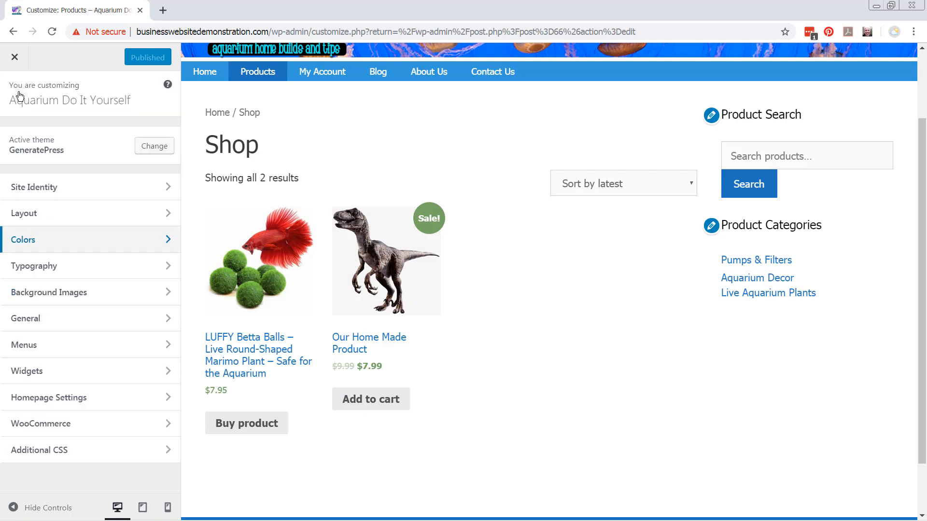
pyautogui.click(66, 453)
# Step: Add the CSS rule .woocommerce-ordering { display: none; } to hide the sorting dropdown, and publish it
pyautogui.click(51, 365)
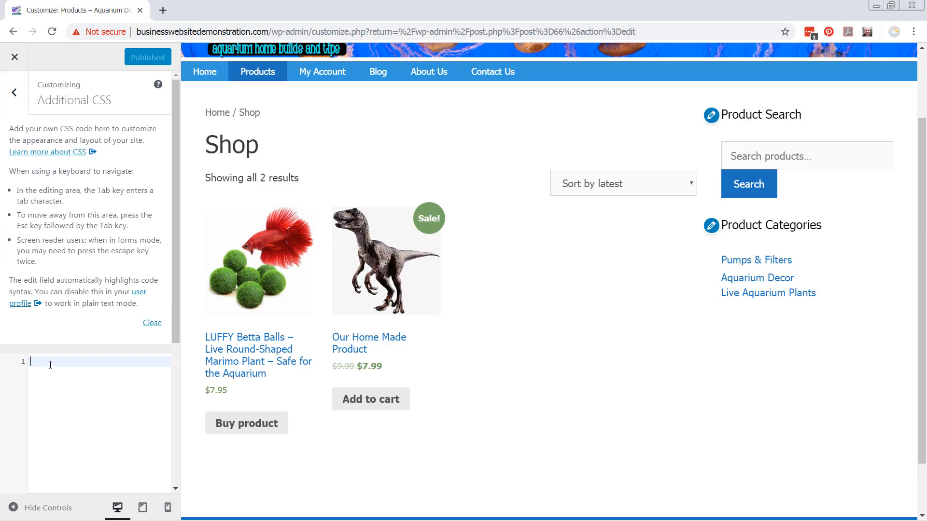
pyautogui.write('.woocommerce-ordering')
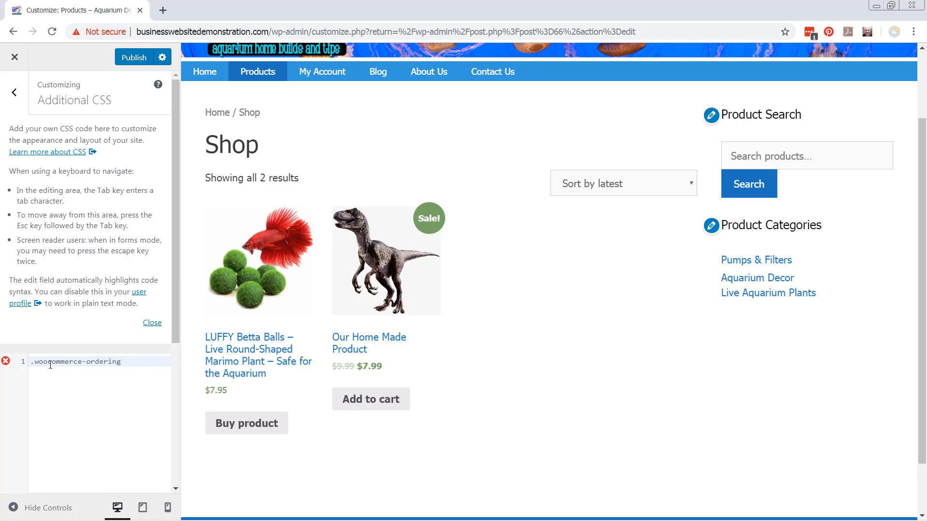
pyautogui.write(' {')
pyautogui.press('Return')
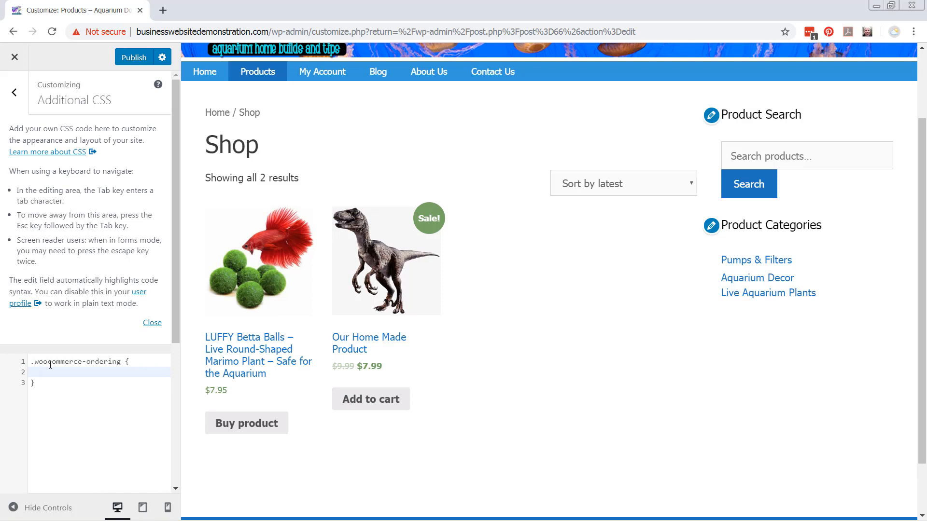
pyautogui.write('dis')
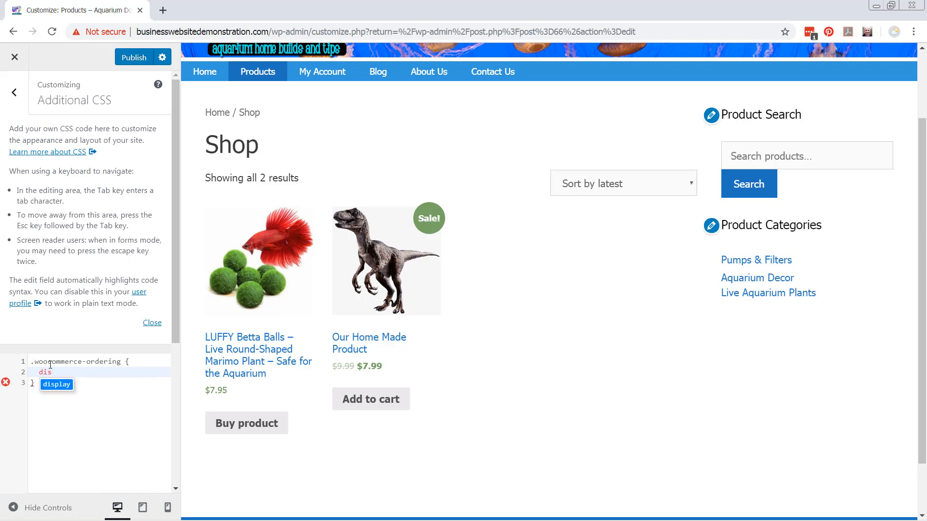
pyautogui.press('Return')
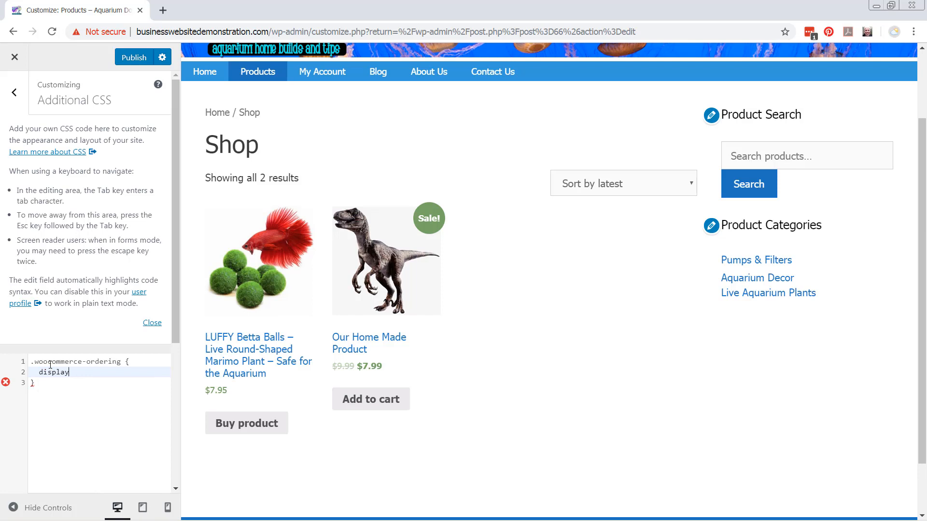
pyautogui.write(': none')
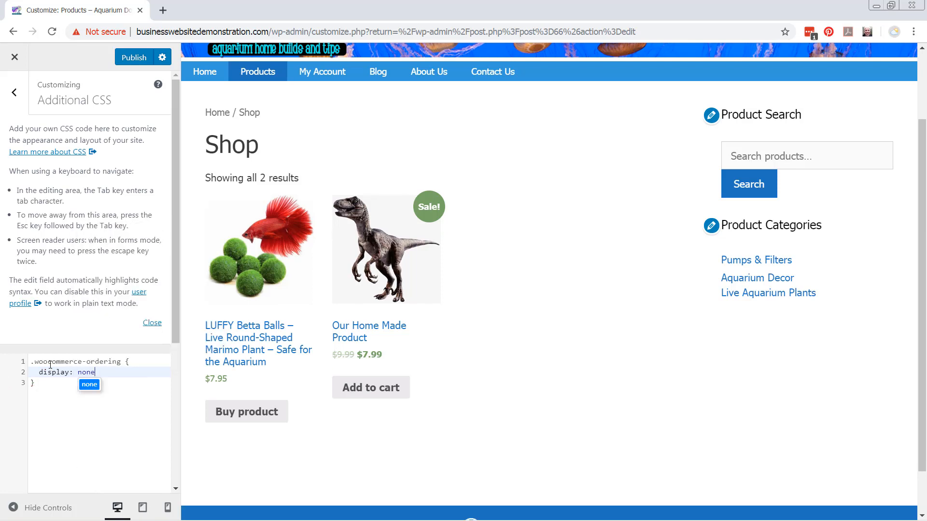
pyautogui.write(';')
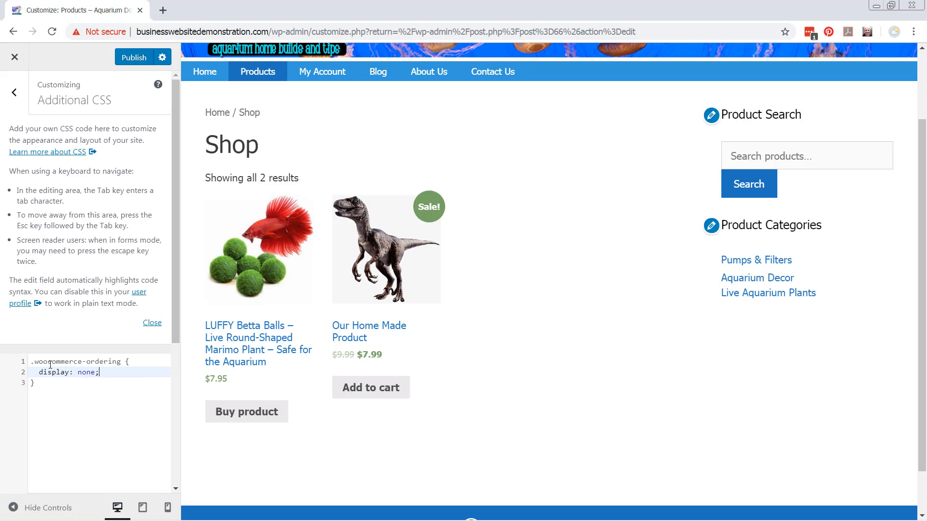
pyautogui.click(128, 60)
# Step: Switch to Firefox, reload the shop page and check the sorting area and the product buttons
pyautogui.hotkey('alt', 'Tab')
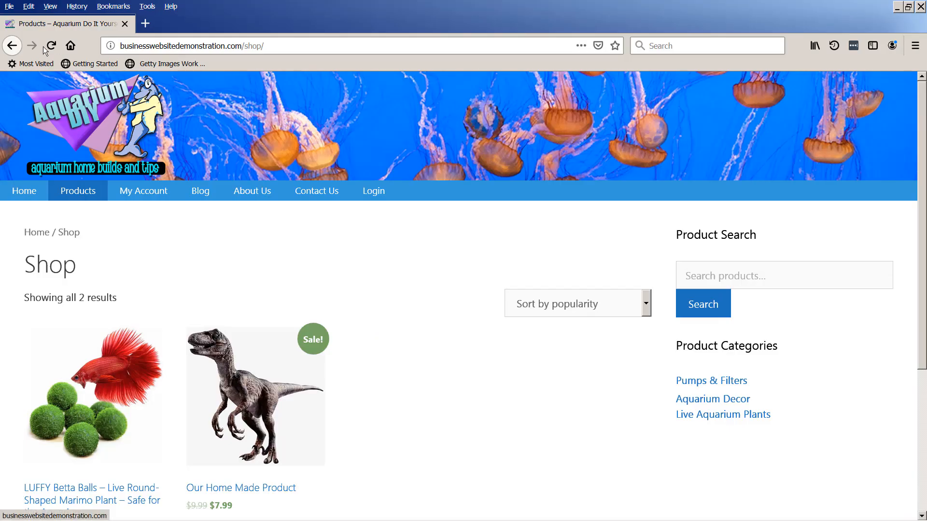
pyautogui.click(50, 44)
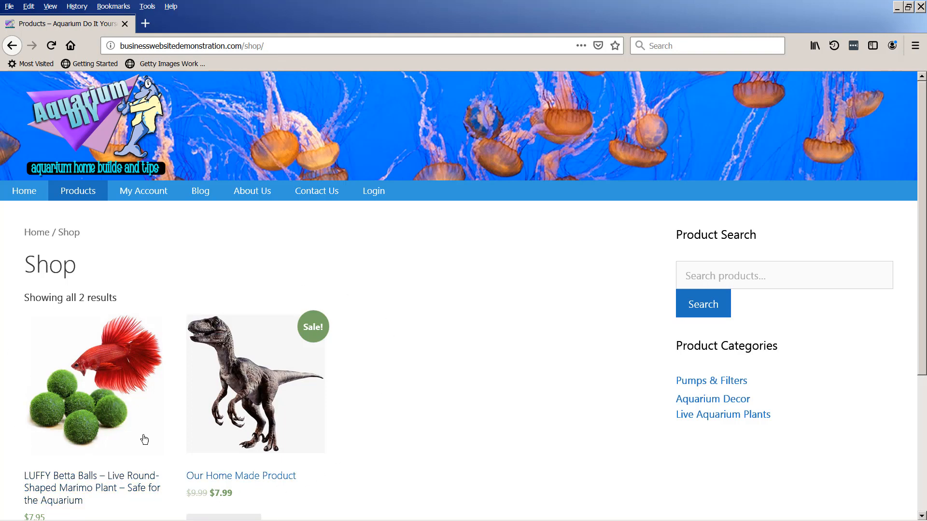
pyautogui.scroll(-1, 381, 393)
pyautogui.scroll(-2, 381, 393)
pyautogui.scroll(2, 381, 394)
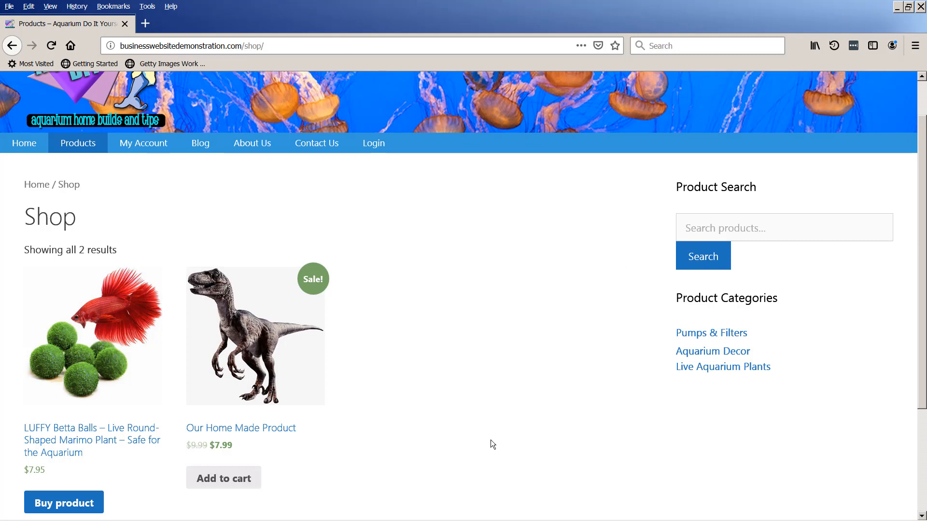
pyautogui.scroll(2, 490, 441)
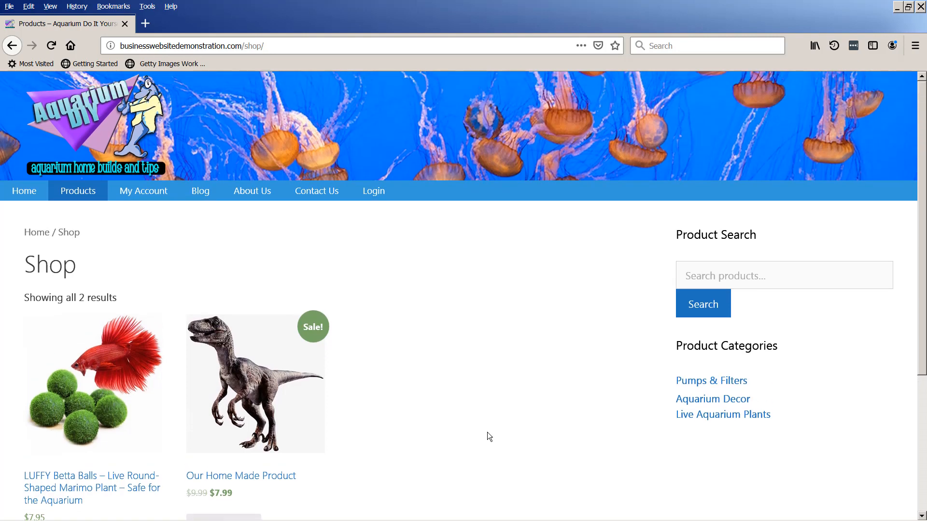